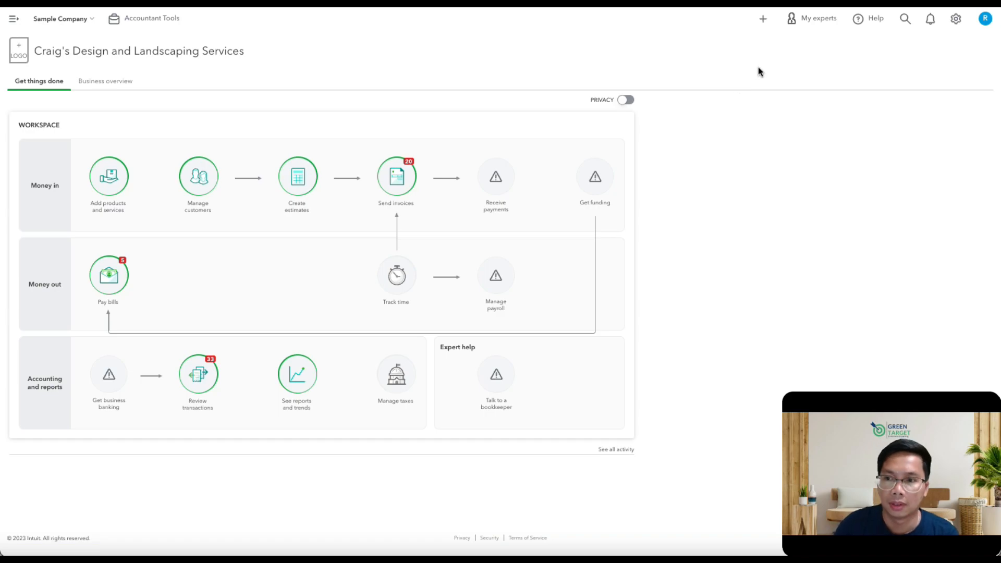
Start a new invoice for the customer Cool Cars and check its terms, invoice date and due date.
left_click(762, 20)
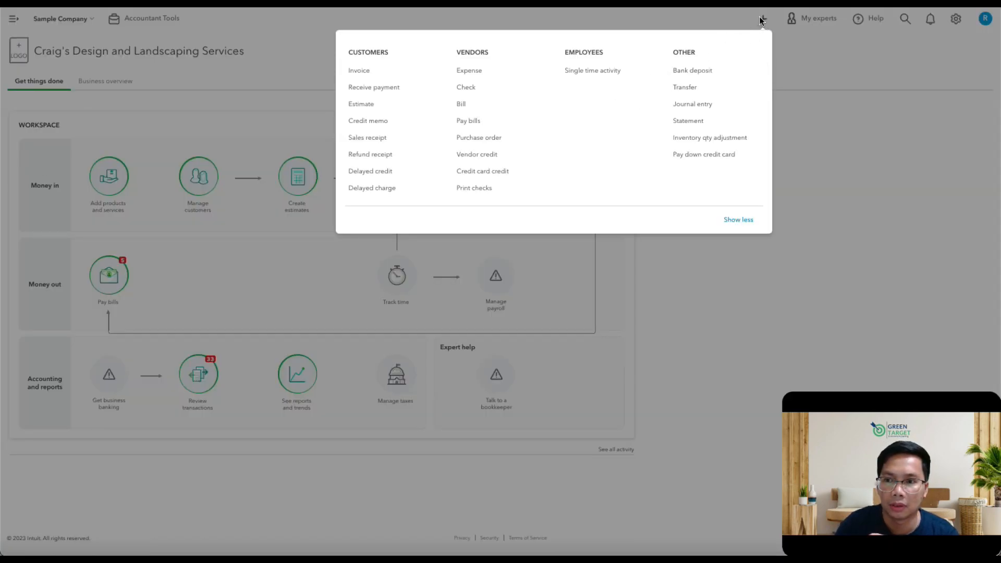
left_click(387, 70)
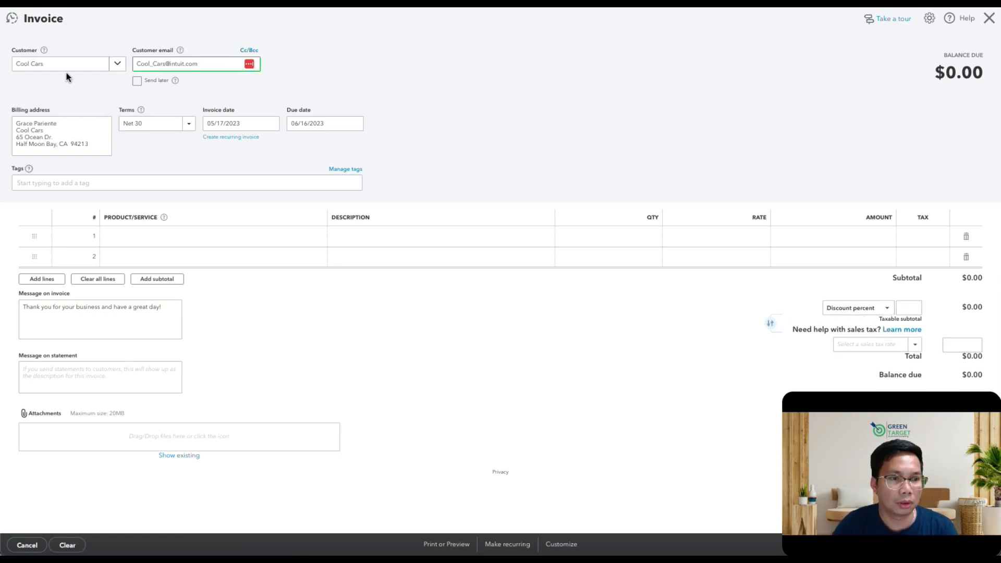
left_click(85, 66)
left_click(338, 70)
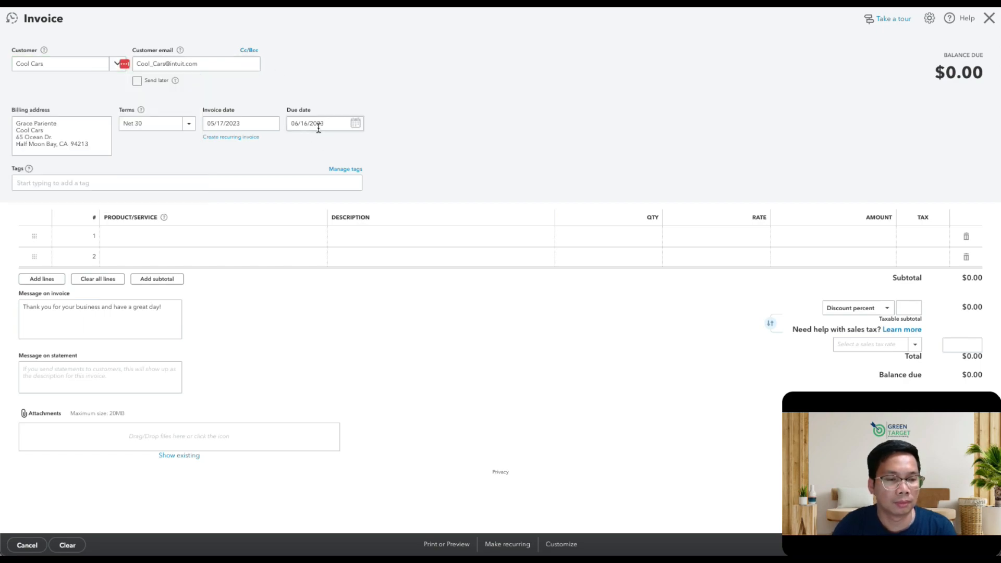
left_click(148, 124)
left_click(232, 123)
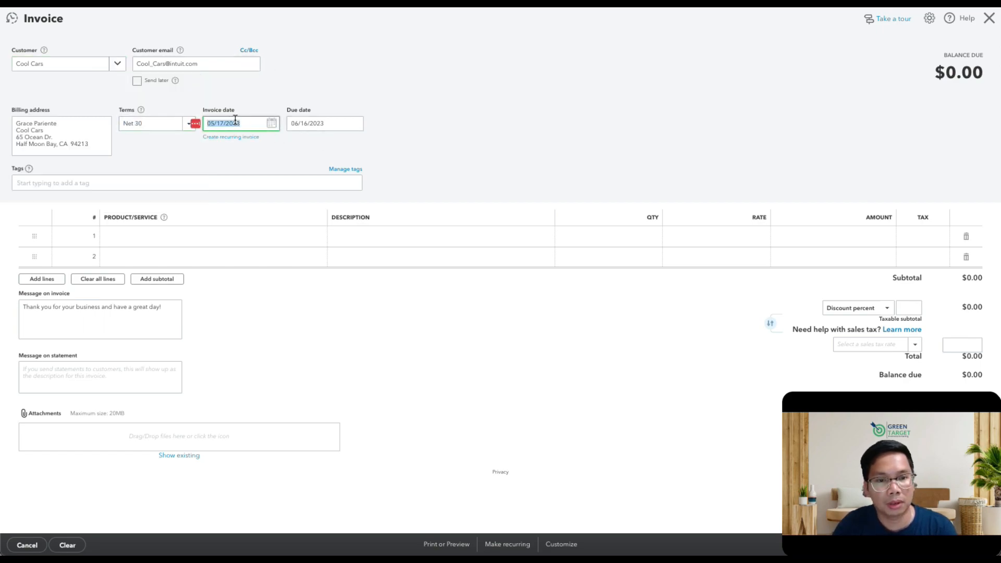
left_click(311, 123)
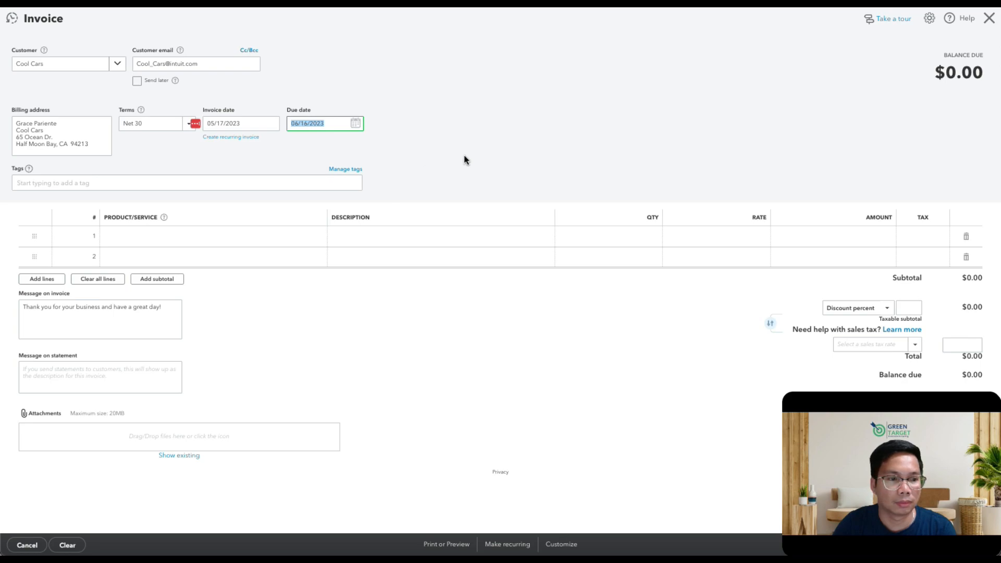
left_click(574, 123)
Add the Design product with the description Custom Design to the first invoice line and set its amount to 1000.
left_click(235, 244)
left_click(316, 237)
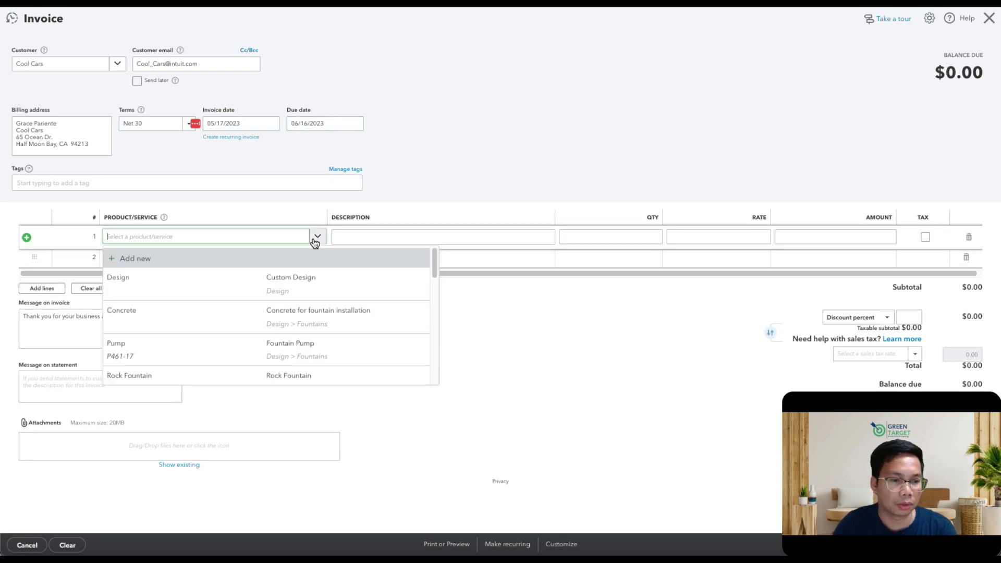
left_click(288, 292)
left_click(750, 143)
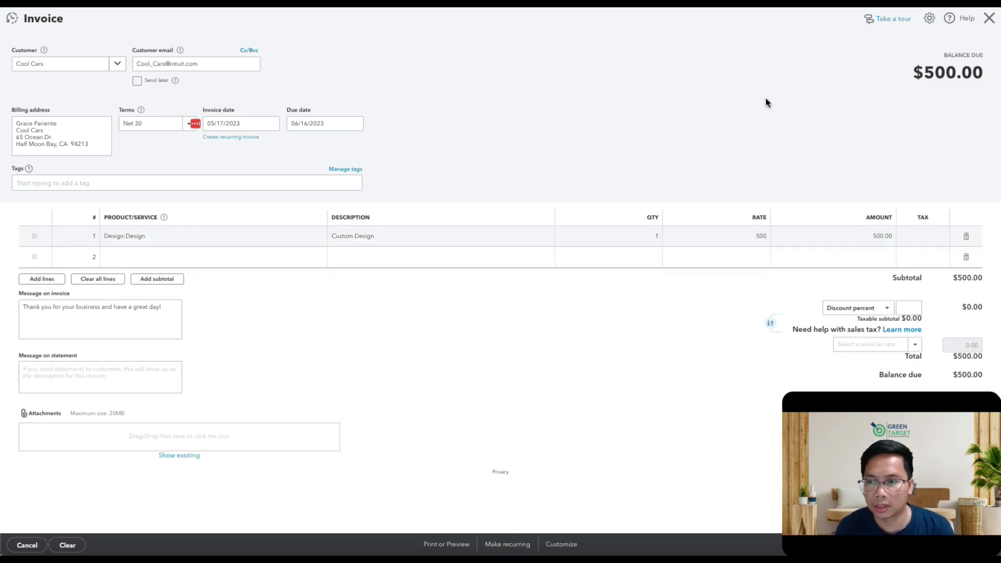
left_click(854, 235)
type("1000")
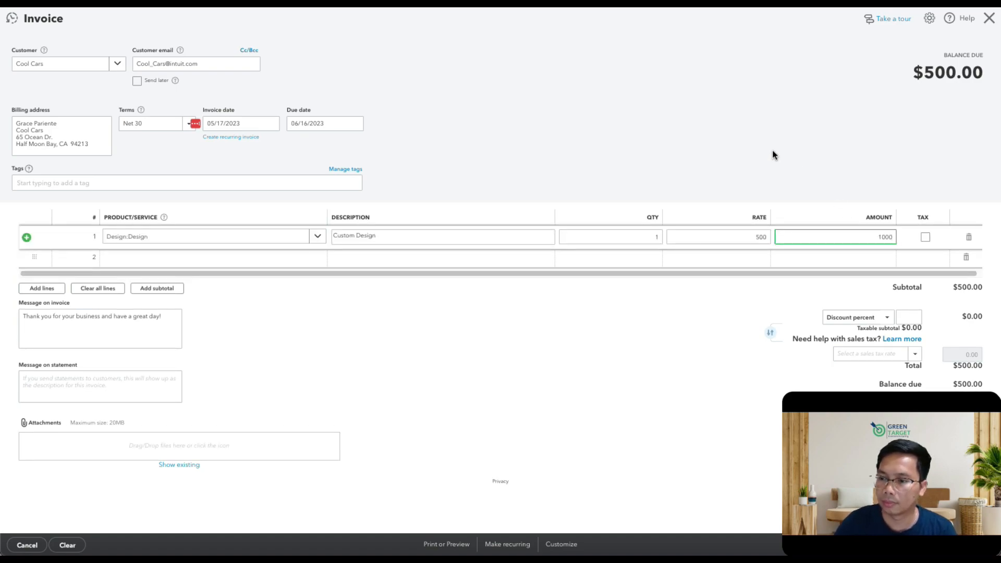
left_click(764, 141)
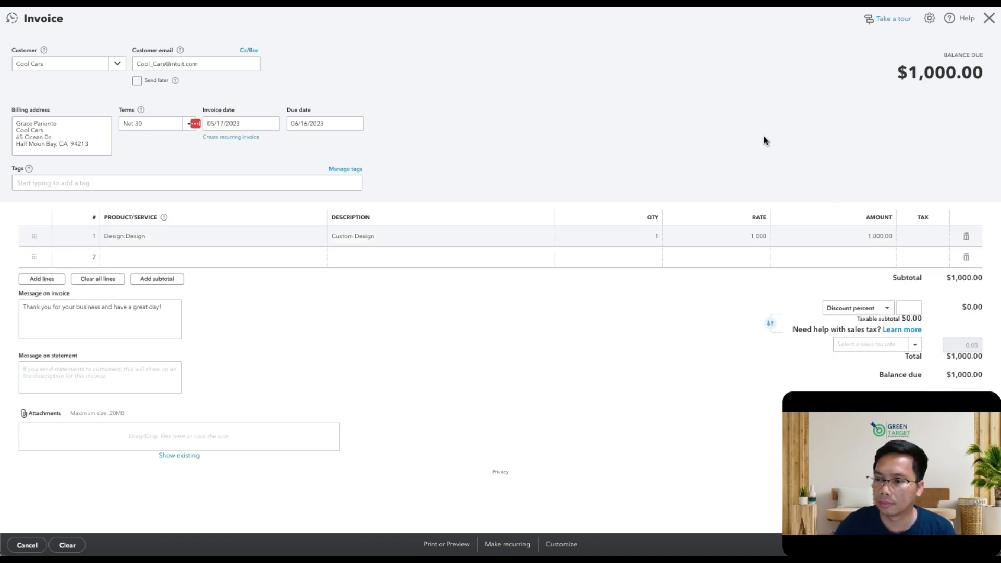
Mark the Design line as taxable and clear the mark again.
left_click(923, 238)
left_click(925, 237)
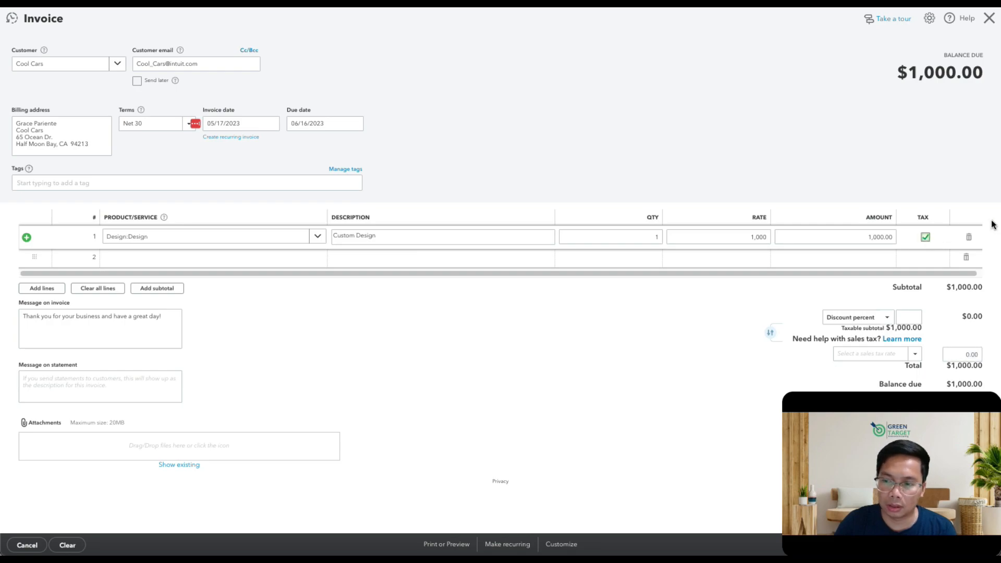
left_click(926, 237)
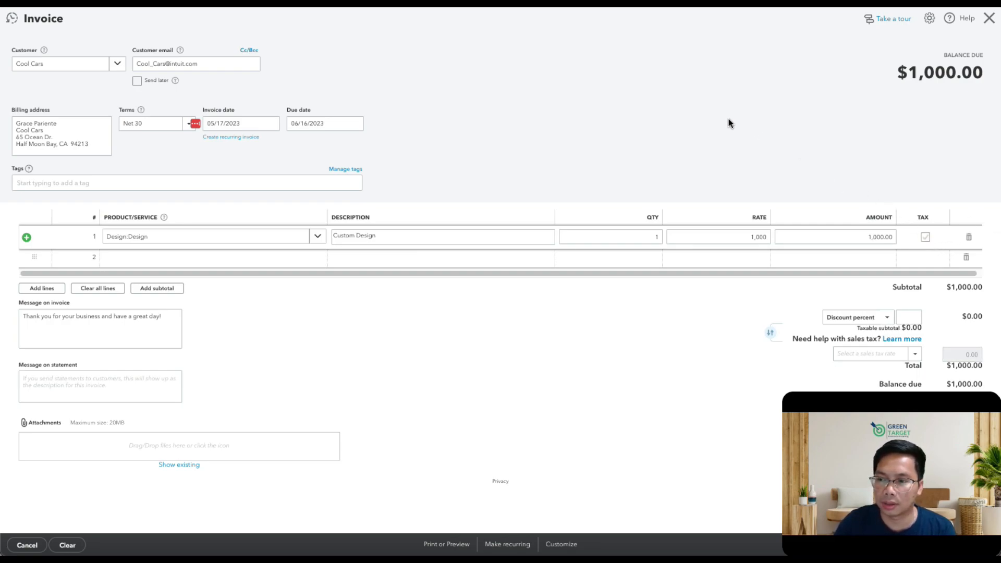
left_click(677, 83)
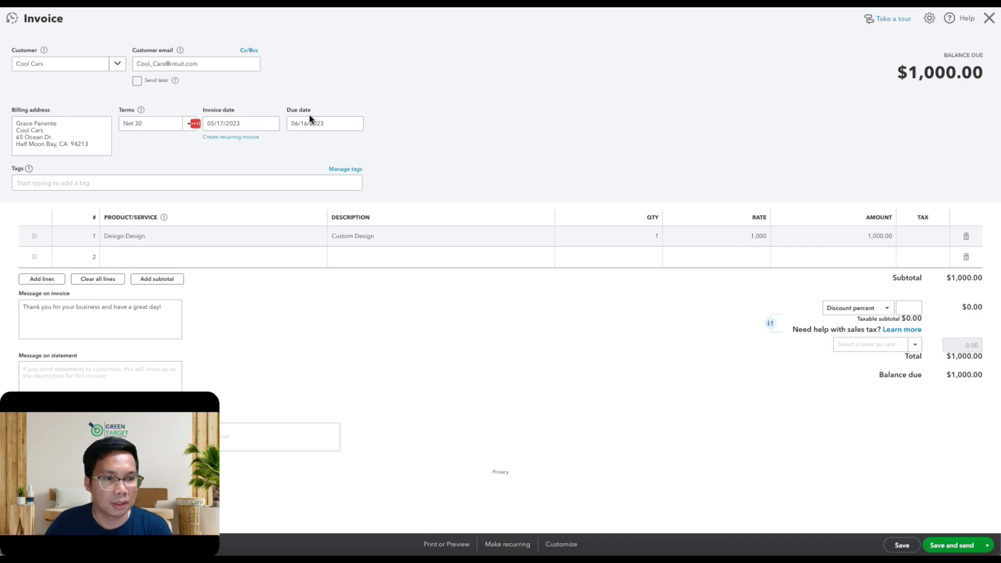
Check the customer's e-mail on the invoice, and save and close the invoice.
left_click(986, 544)
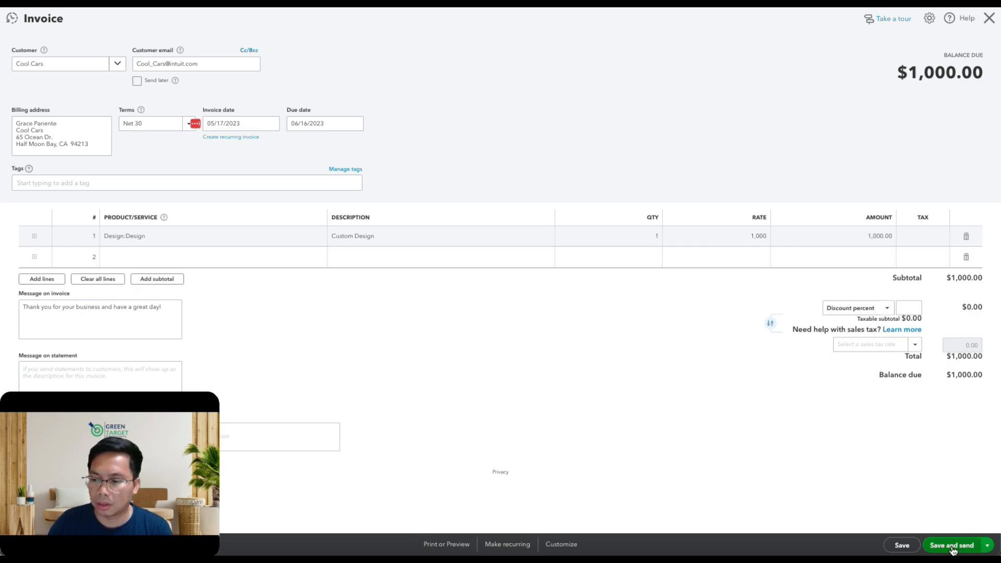
triple_click(212, 64)
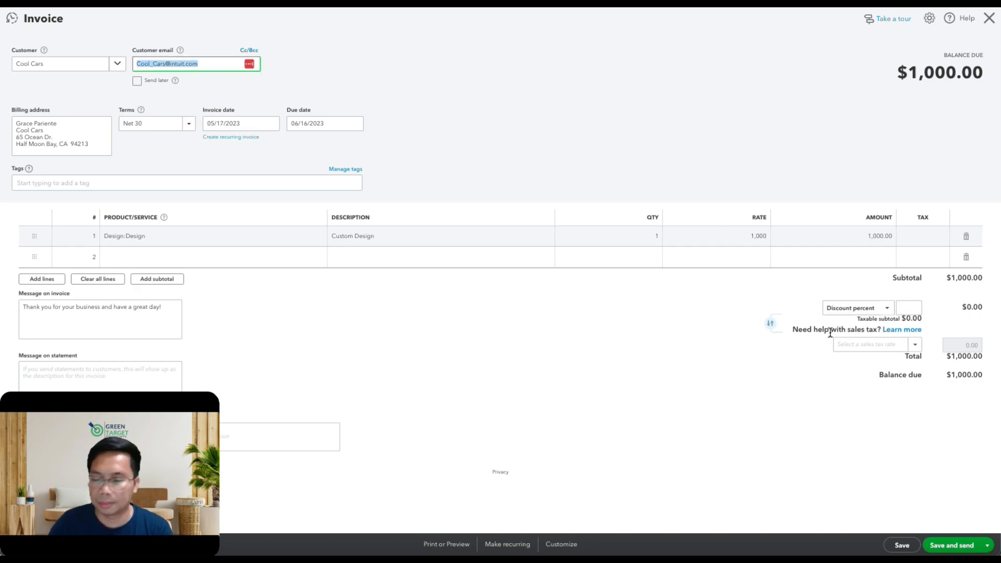
left_click(987, 546)
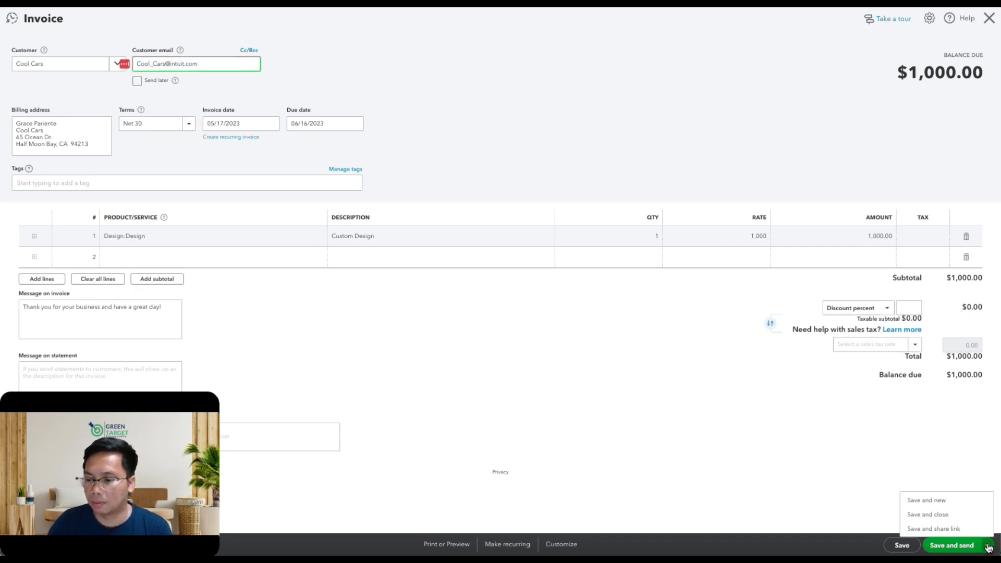
left_click(954, 520)
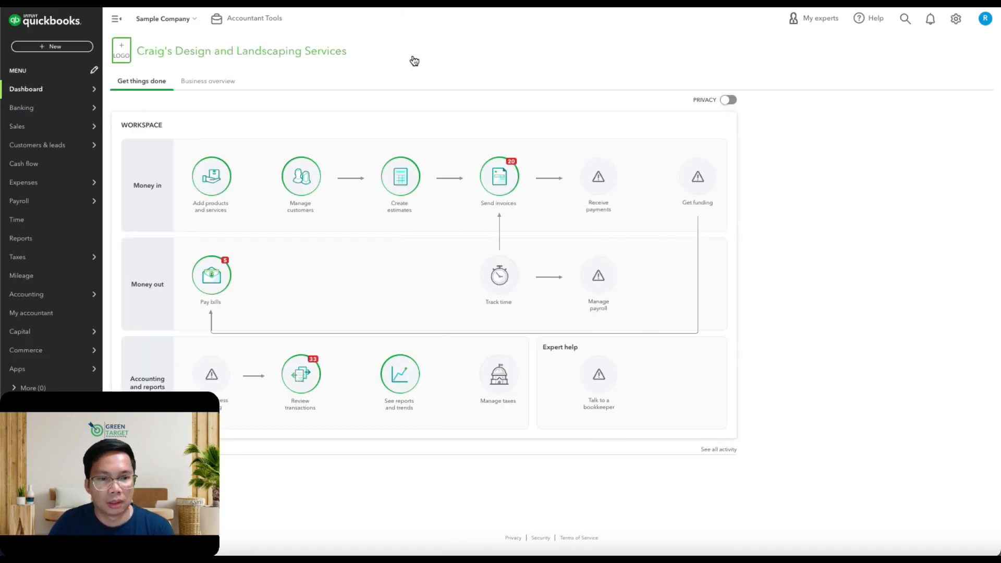
Open the Cool Cars record from the customer list and view its open invoice dated 05/17/2023.
mouse_move(45, 131)
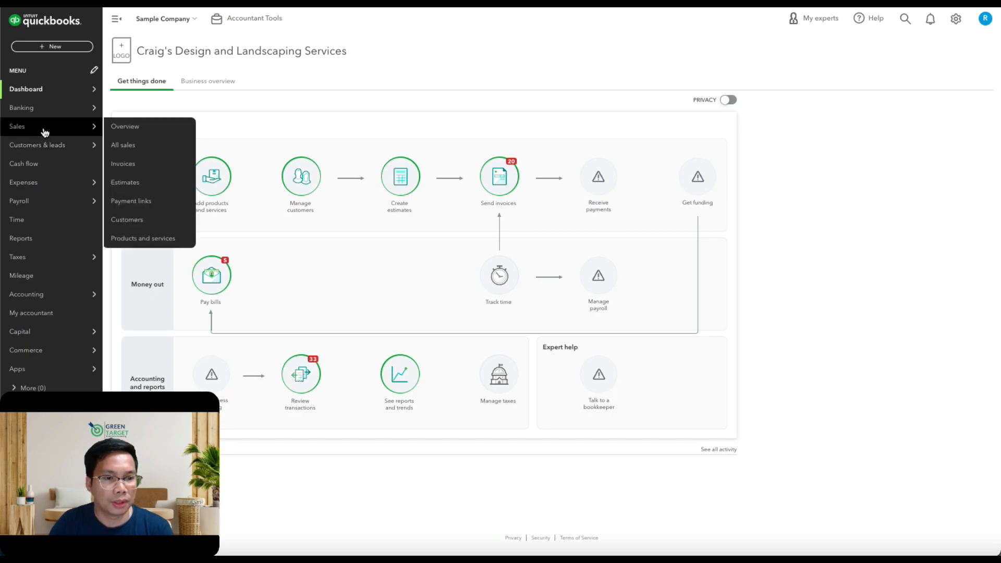
left_click(145, 213)
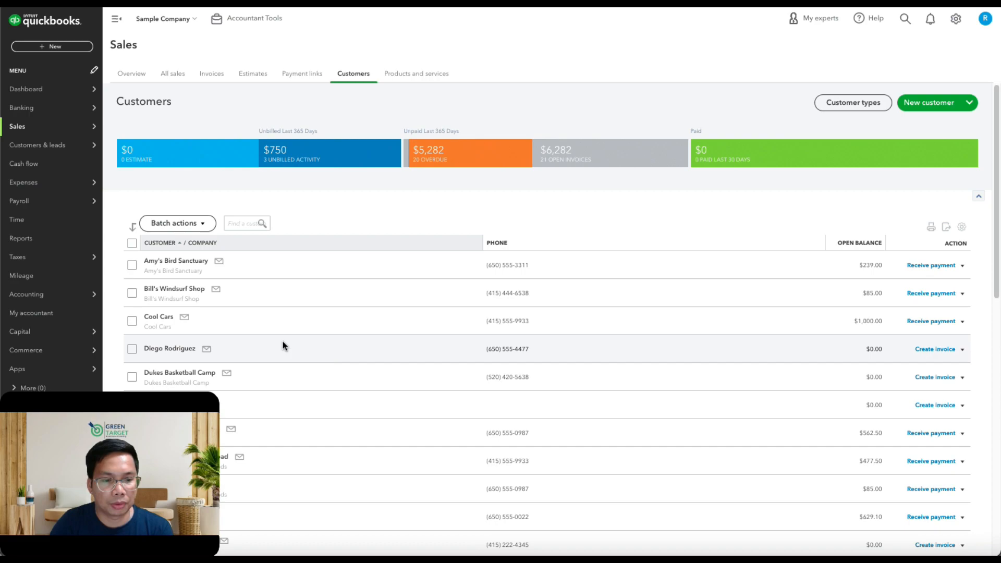
left_click(244, 323)
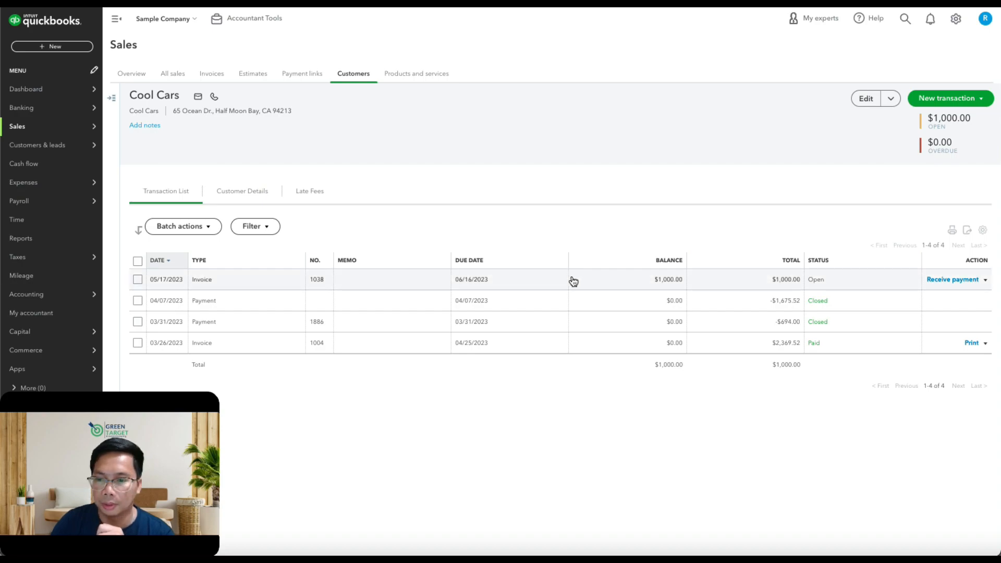
scroll(573, 282, "down", 1)
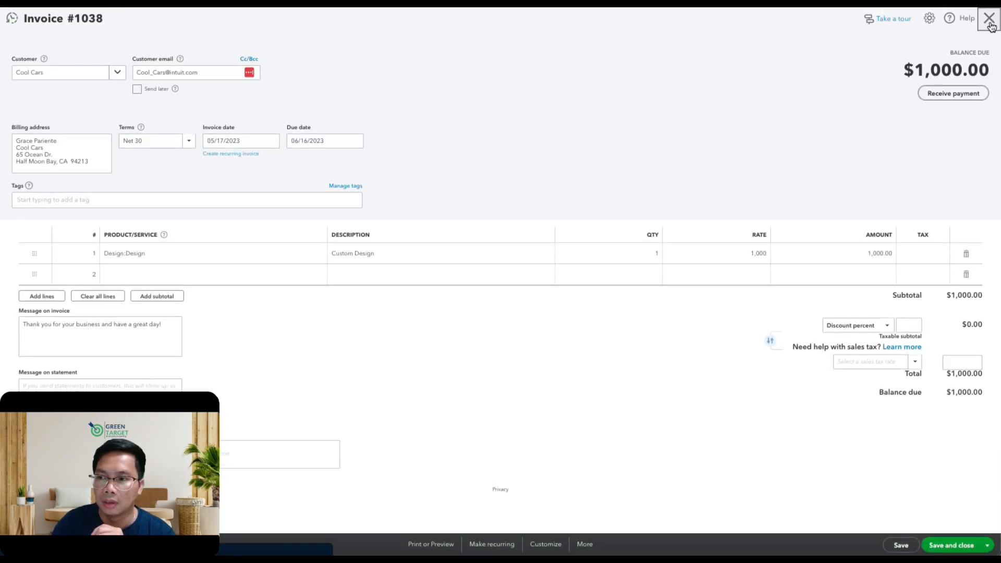
left_click(987, 18)
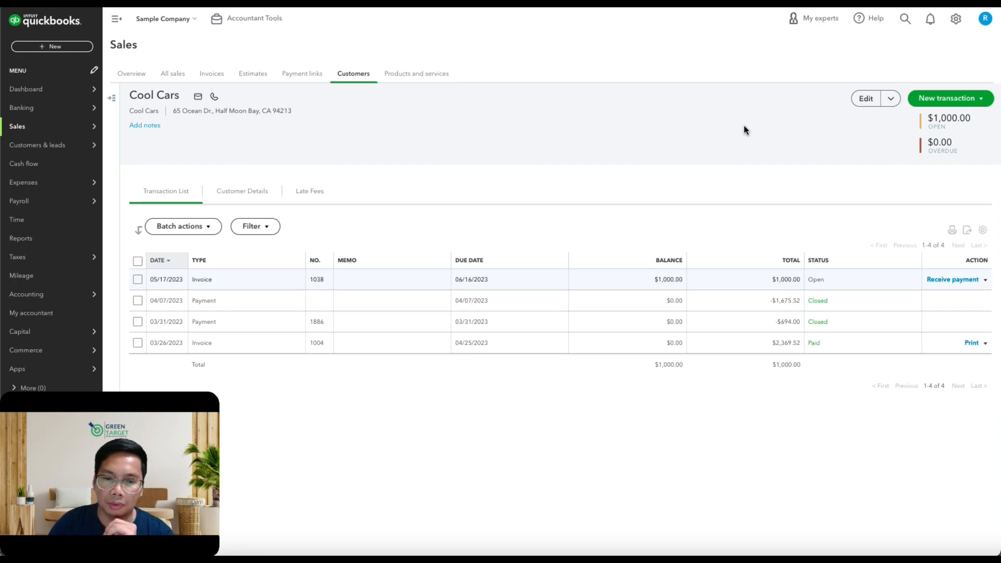
Start receiving a payment for Cool Cars' open invoice and set the amount received to 500.
left_click(951, 280)
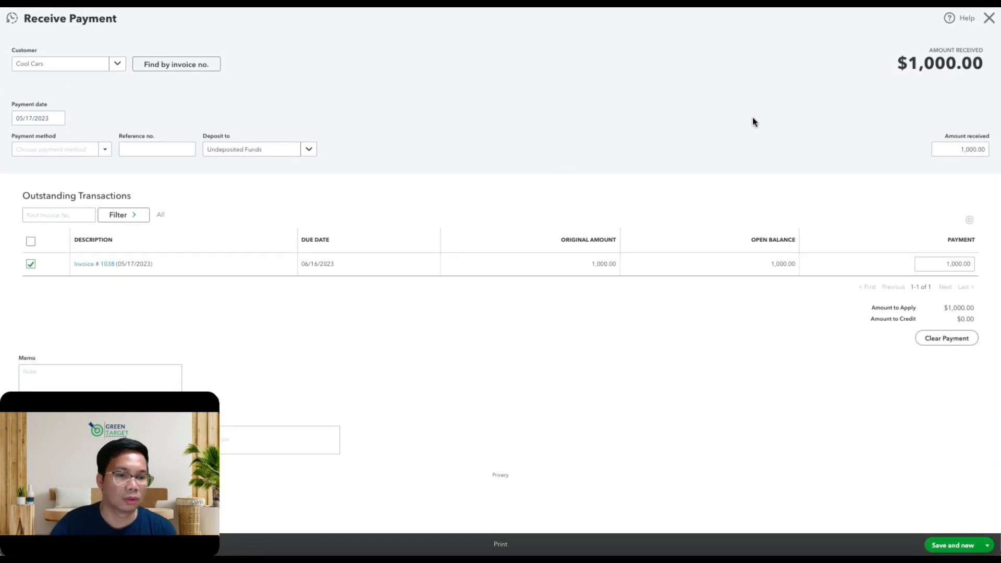
left_click(951, 149)
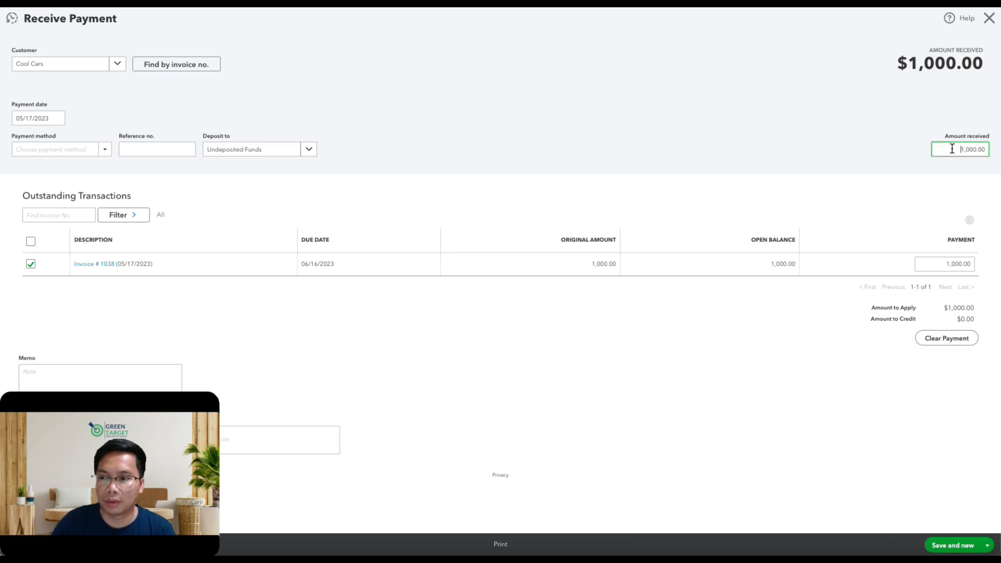
left_click_drag(952, 149, 983, 148)
left_click(612, 108)
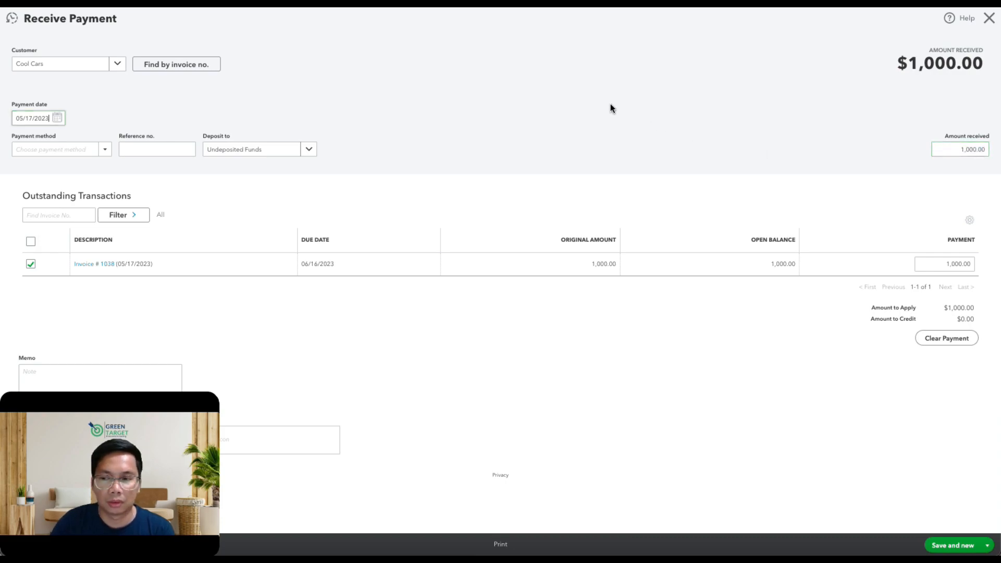
left_click(955, 150)
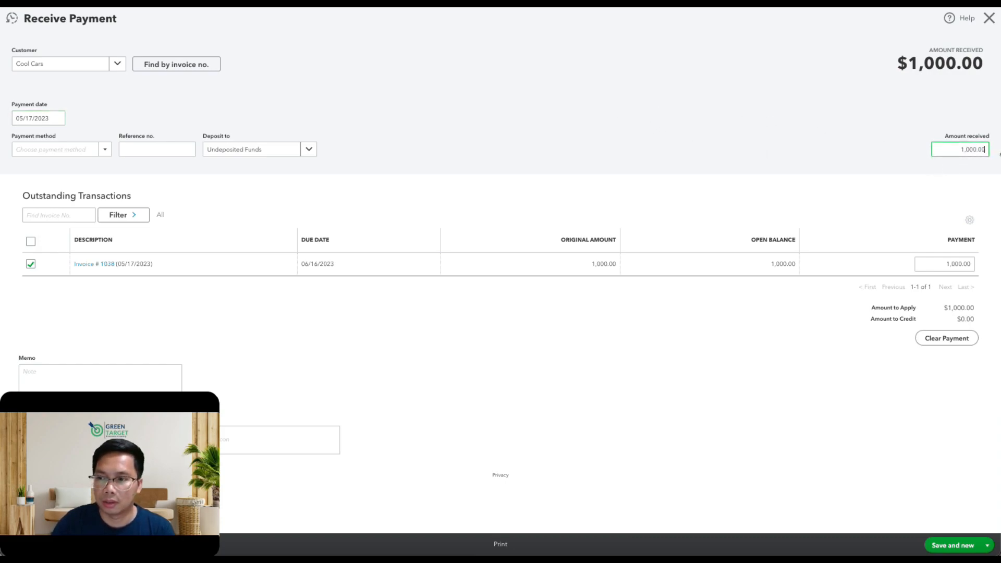
left_click_drag(950, 149, 988, 154)
type("5")
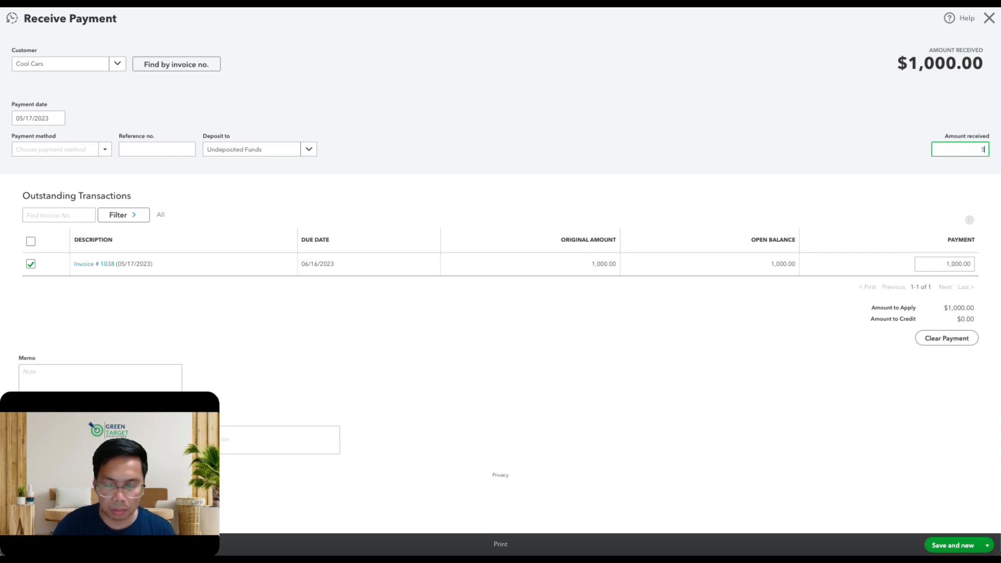
type("00")
left_click(991, 149)
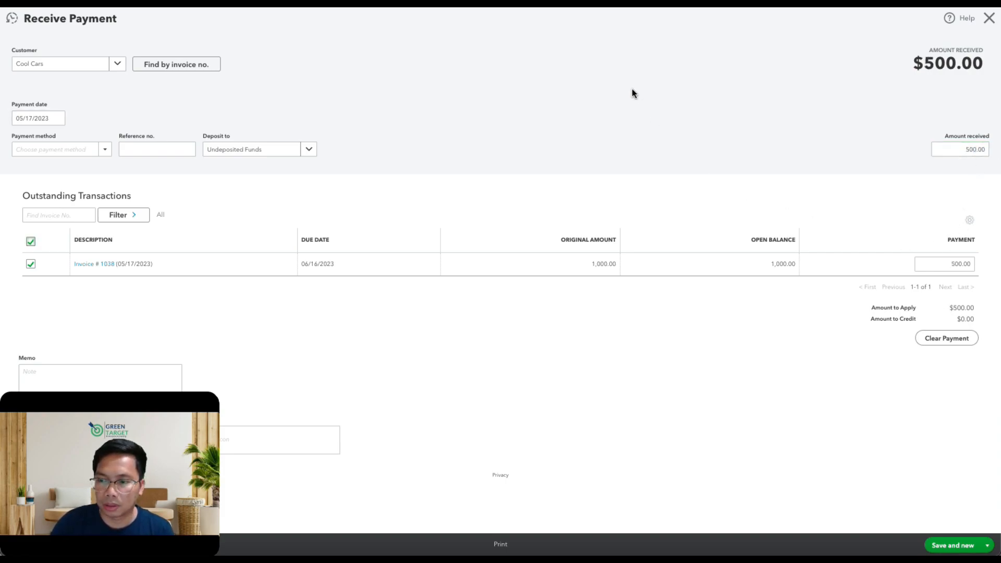
Set the amount received for the invoice payment to 1,000.
left_click(963, 151)
key("ctrl+a")
type("1")
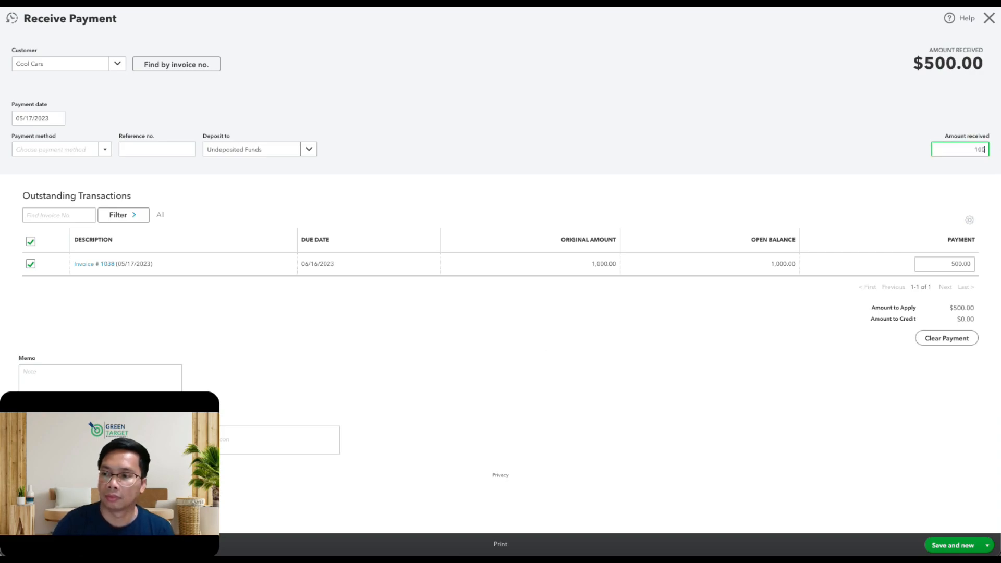
left_click(650, 76)
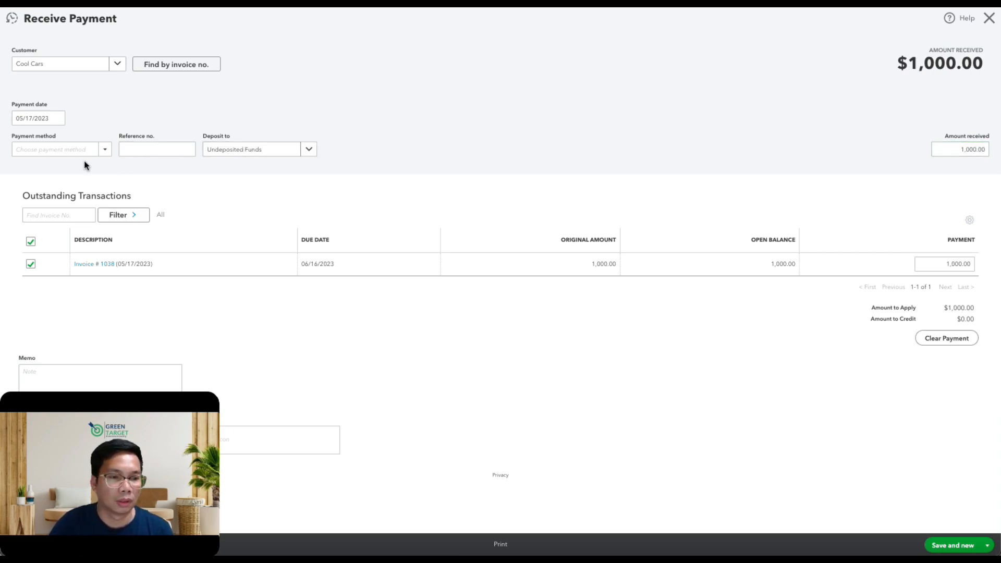
Set the payment method to Check and enter 1050 as the payment's reference number.
left_click(100, 156)
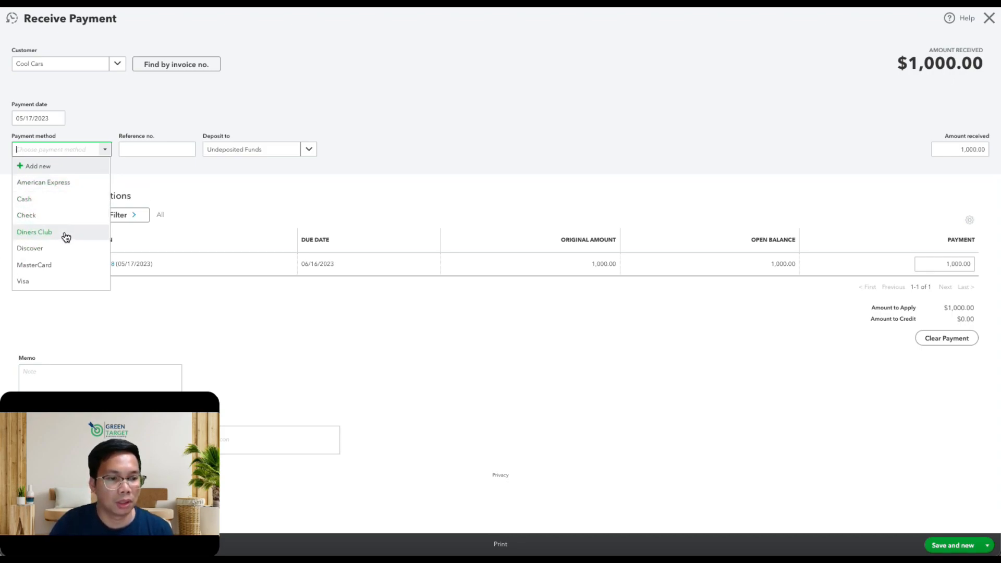
left_click(65, 271)
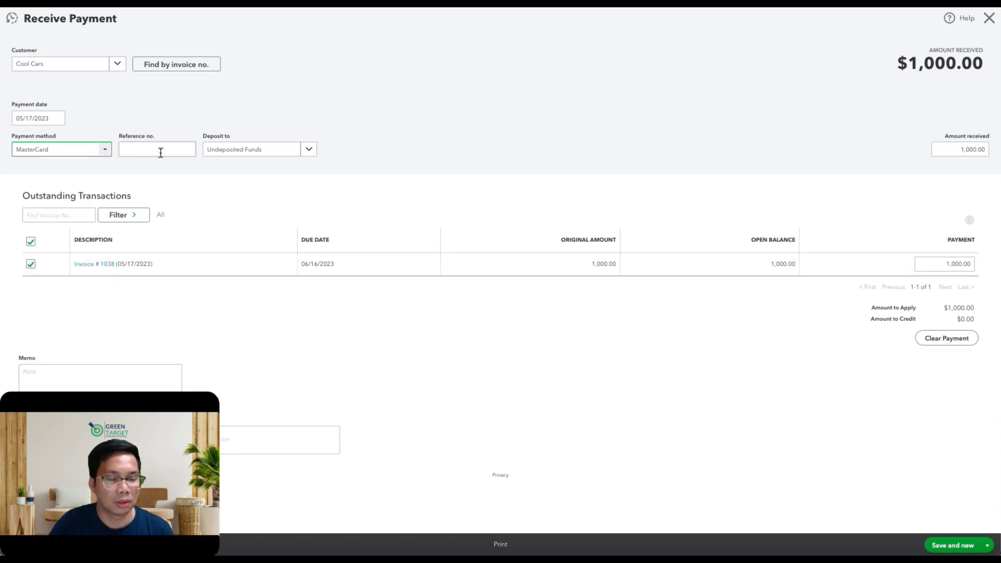
left_click(104, 149)
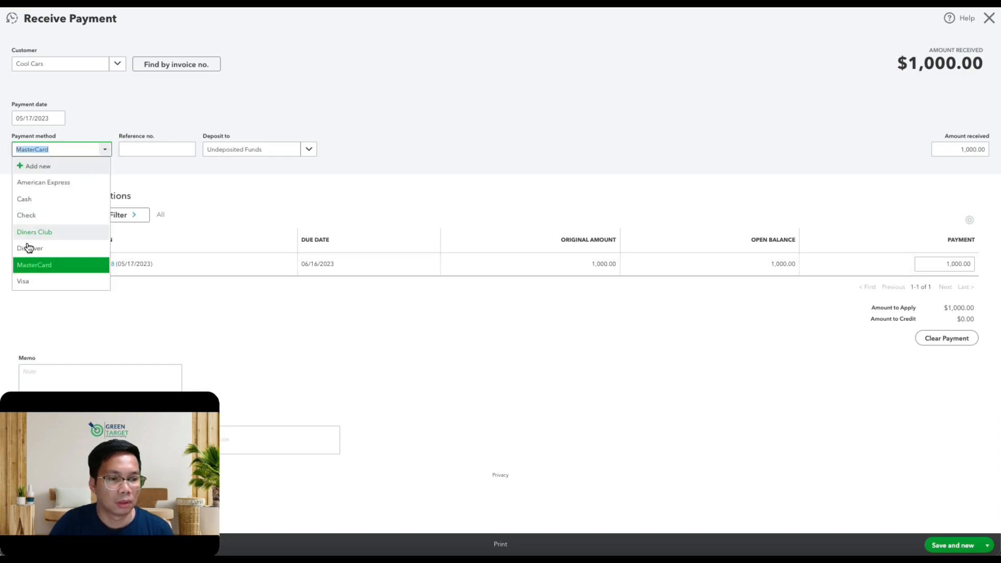
left_click(39, 216)
left_click(105, 150)
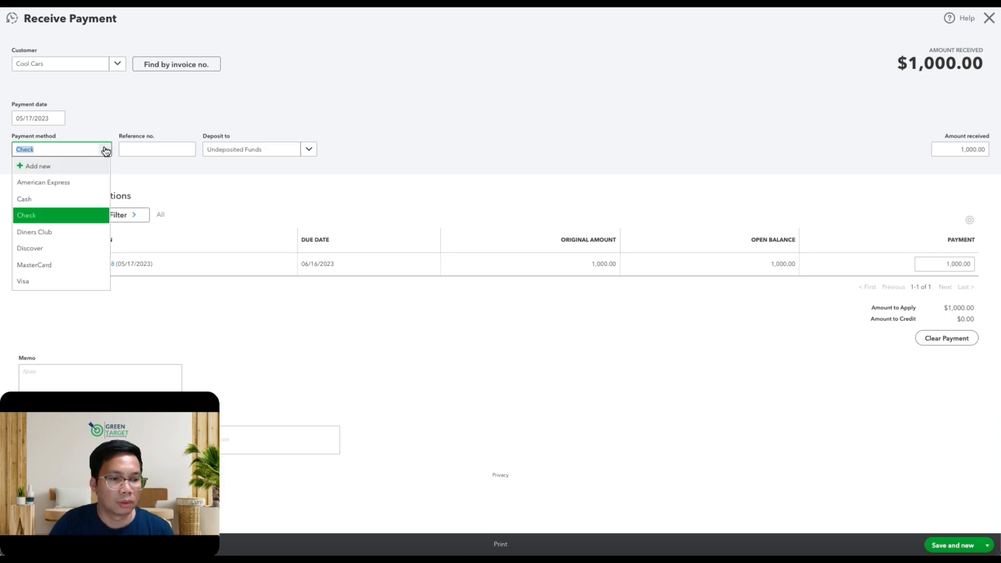
left_click(151, 149)
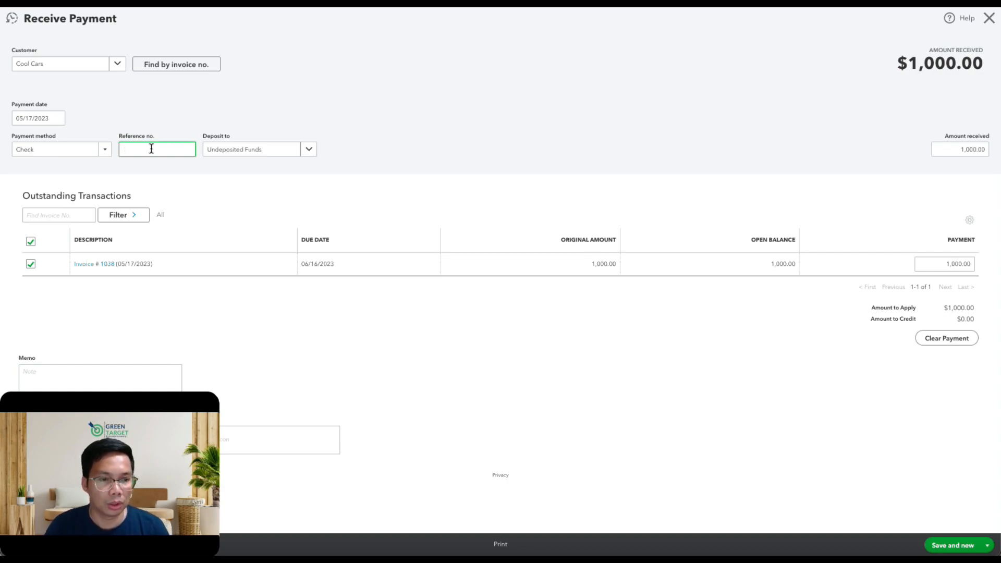
type("1050")
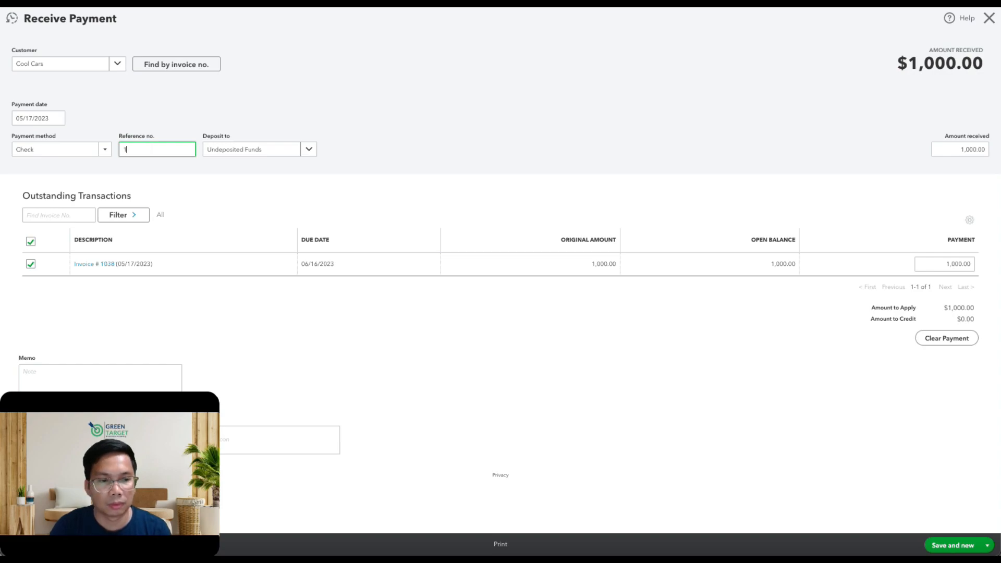
Save the completed Cool Cars invoice payment and close the payment form.
left_click(493, 118)
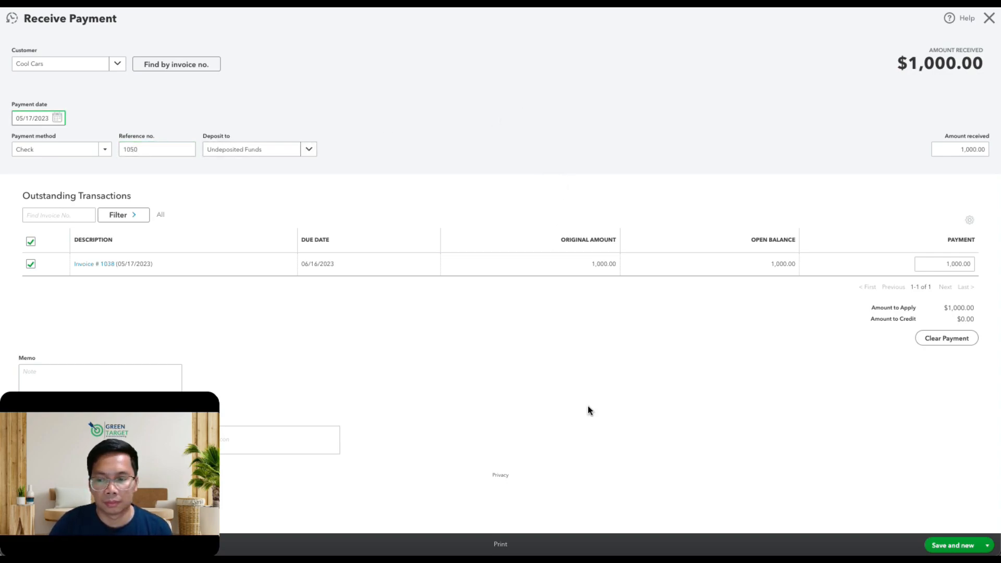
left_click(986, 545)
left_click(955, 516)
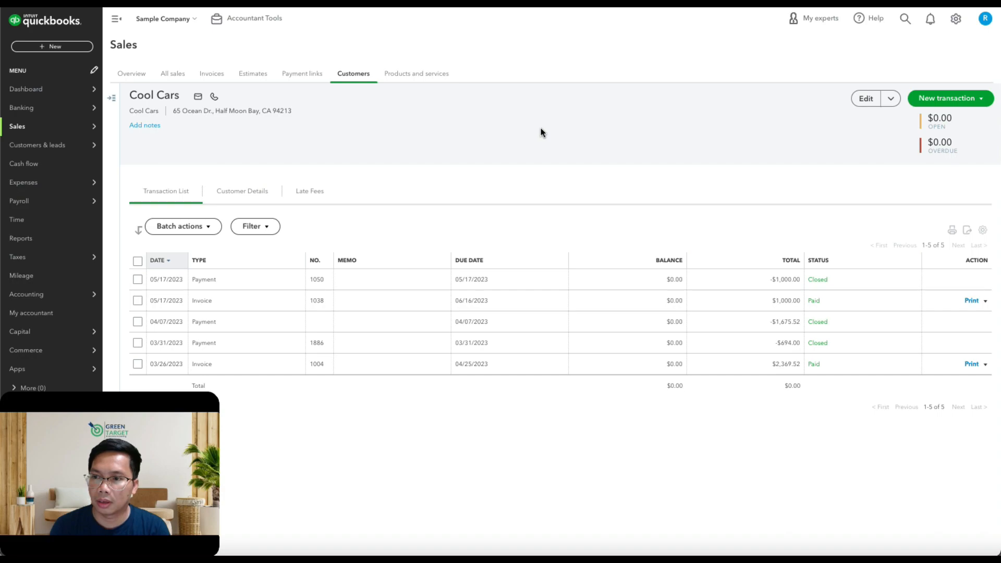
Create a bank deposit to the Checking account including only Cool Cars' 1,000.00 check payment dated 05/17/2023, and save and close it.
left_click(49, 49)
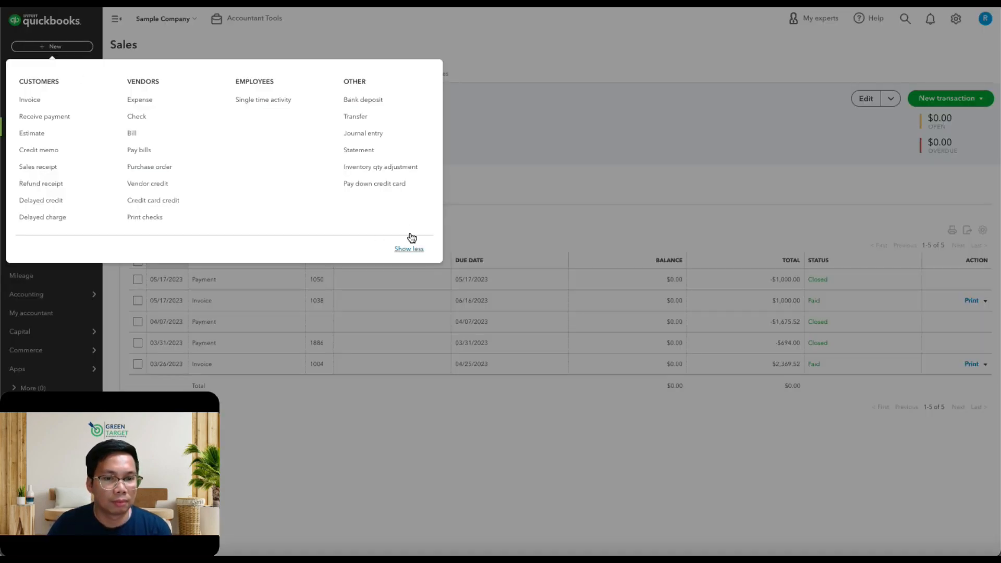
left_click(363, 100)
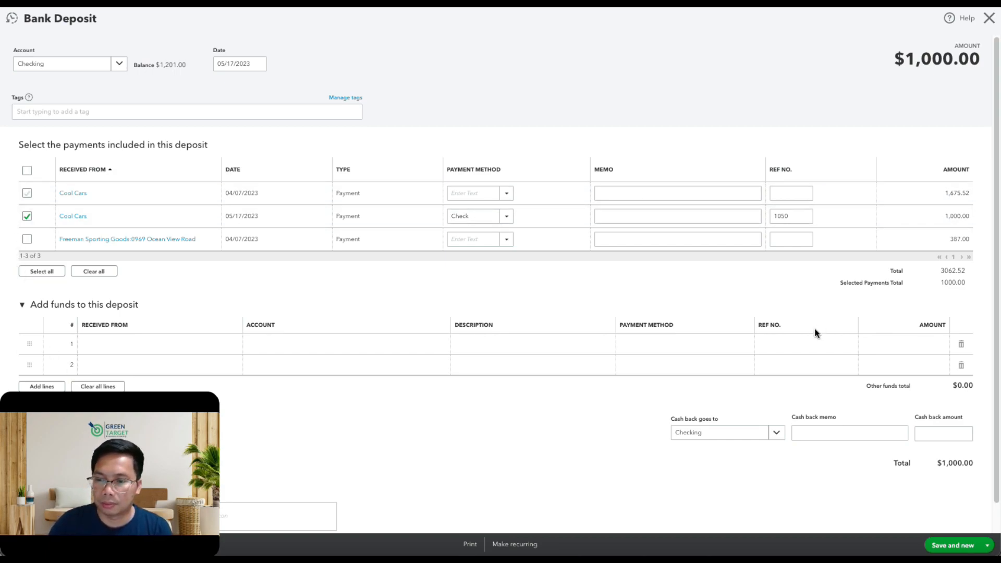
left_click(120, 64)
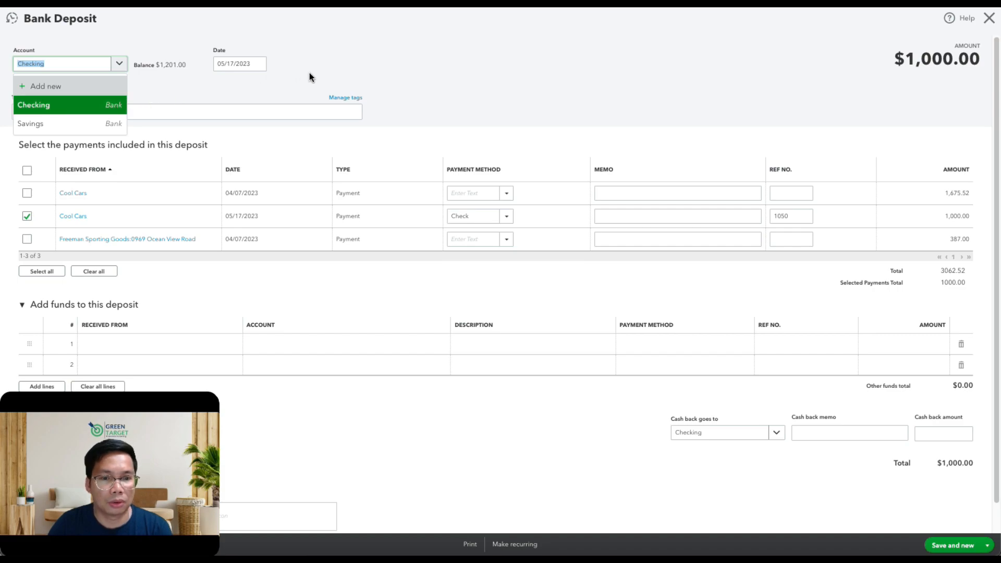
left_click(520, 65)
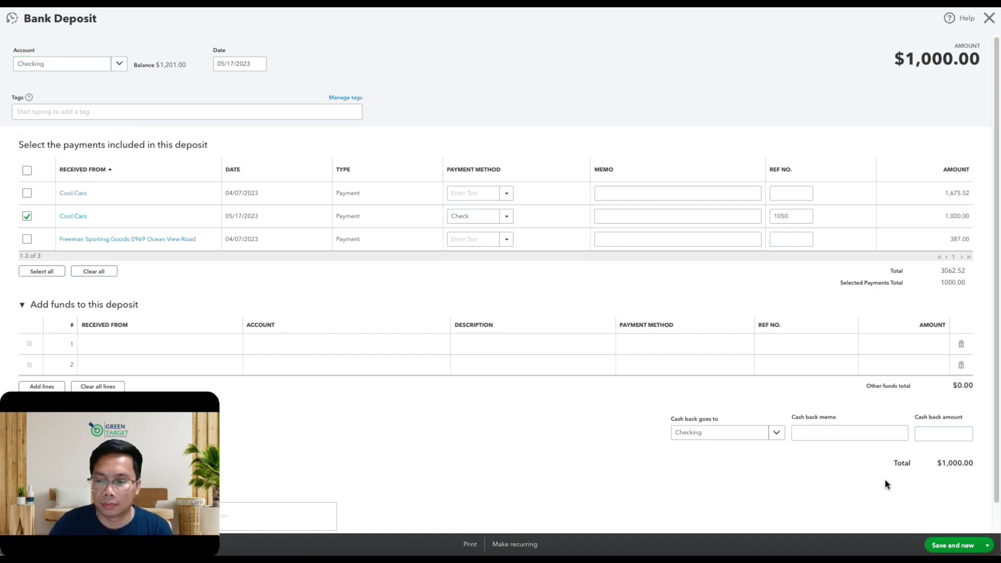
left_click(989, 544)
left_click(941, 529)
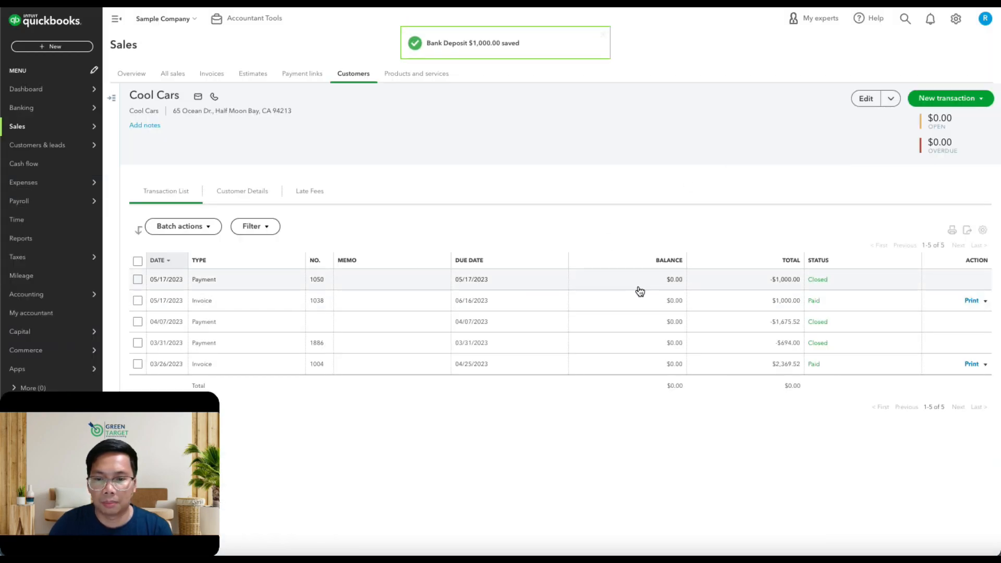
Open the 05/17/2023 payment with number 1050 from Cool Cars' transaction list.
left_click(670, 228)
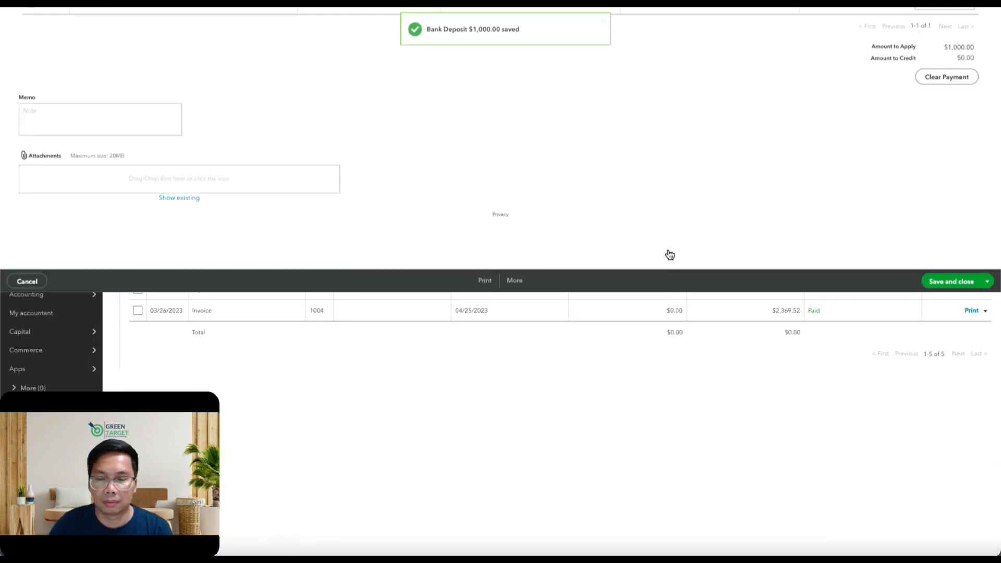